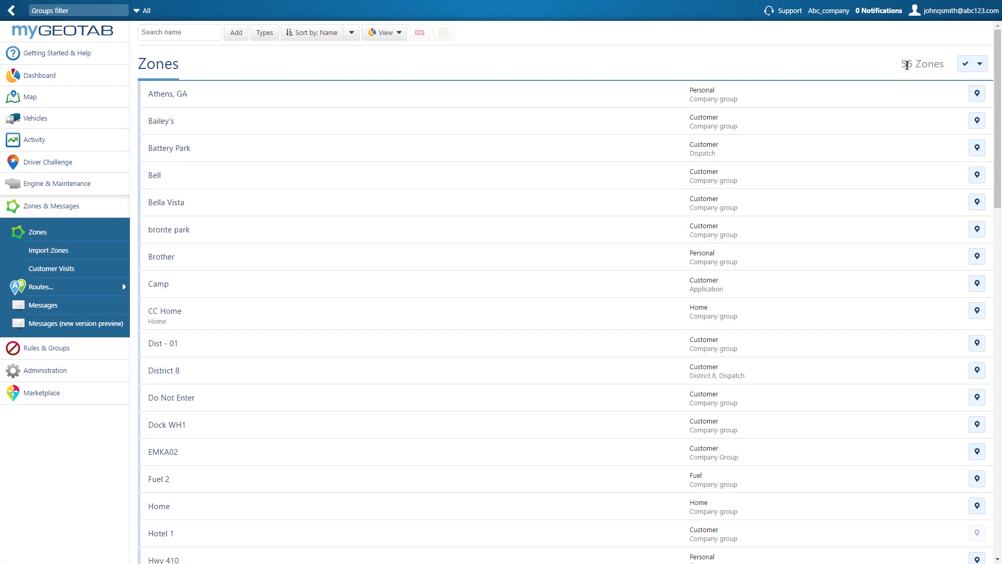
left_click(976, 69)
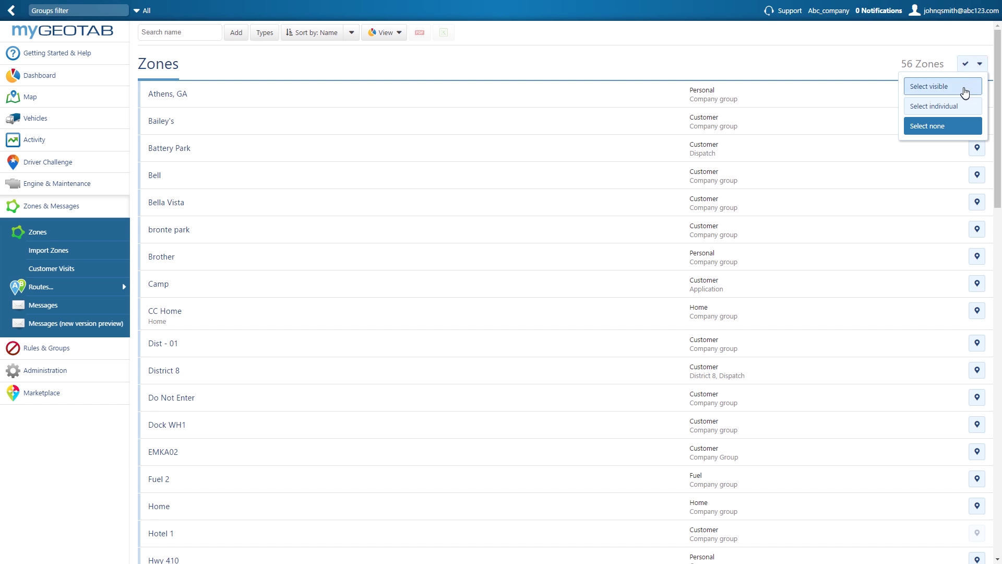
left_click(967, 94)
left_click(973, 70)
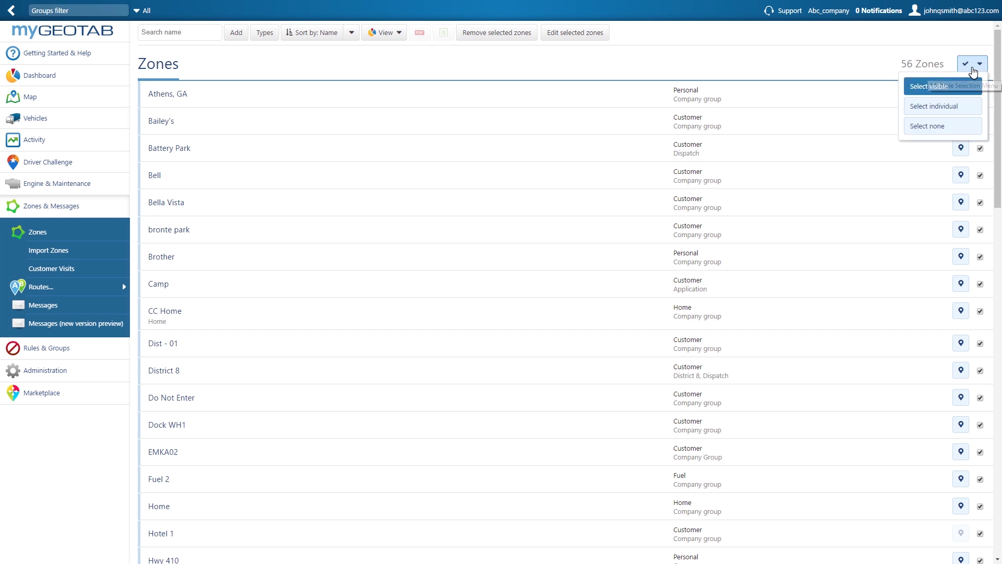
left_click(957, 106)
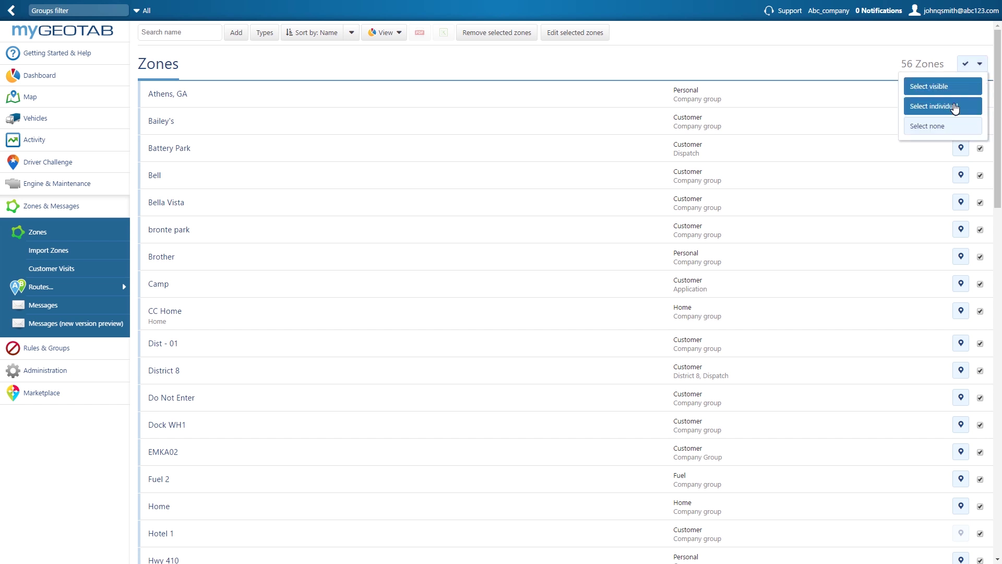
left_click(980, 94)
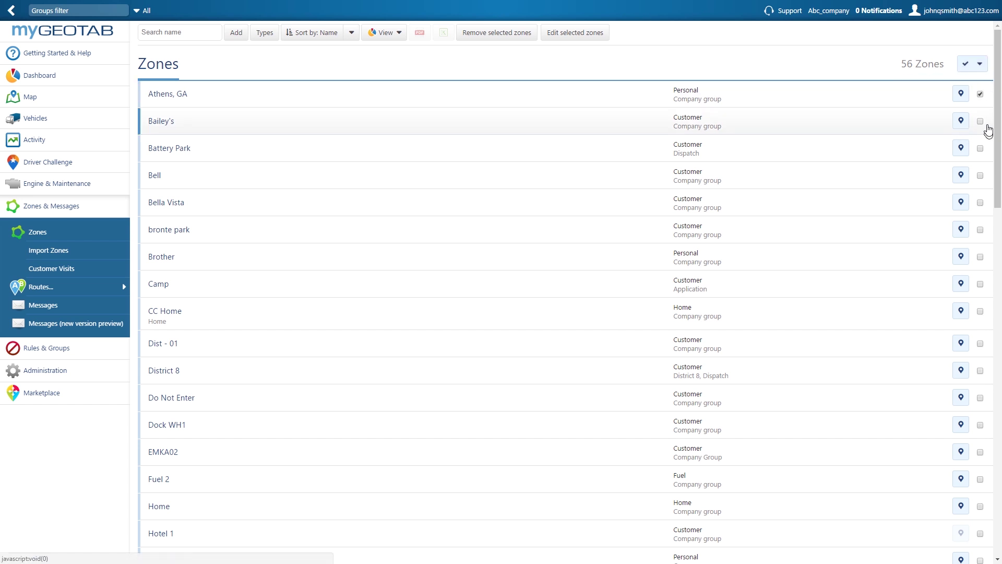
left_click(980, 122)
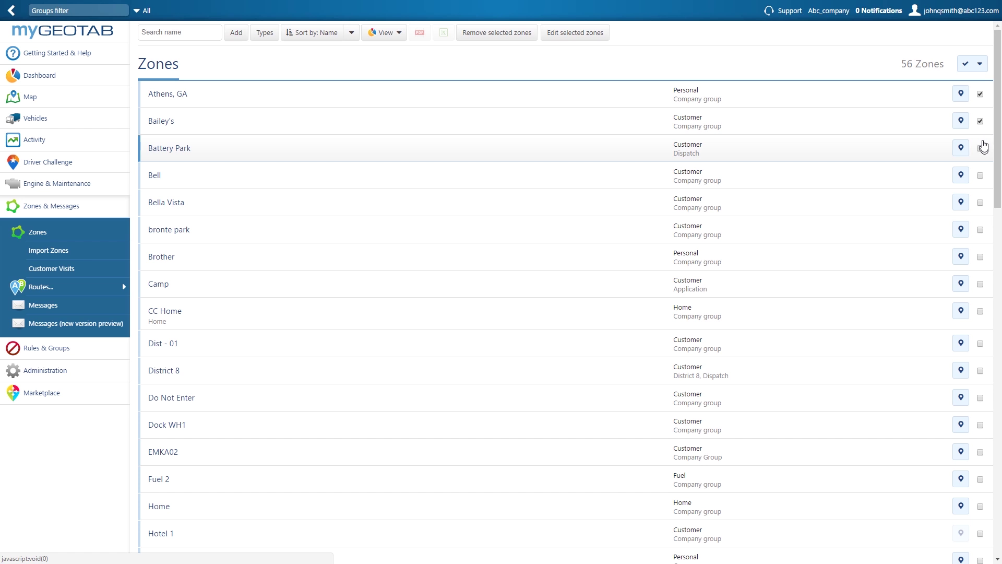
left_click(979, 65)
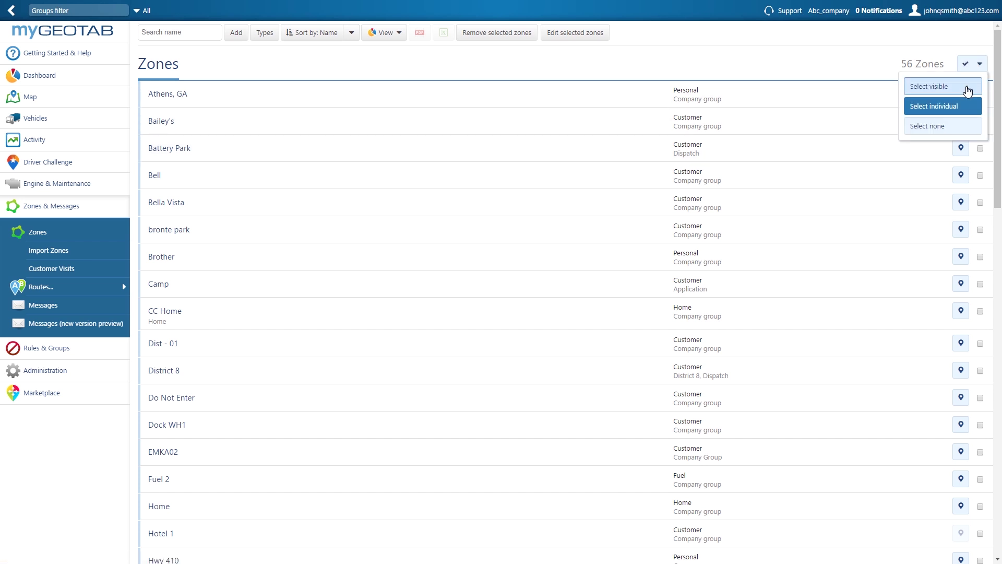
left_click(953, 127)
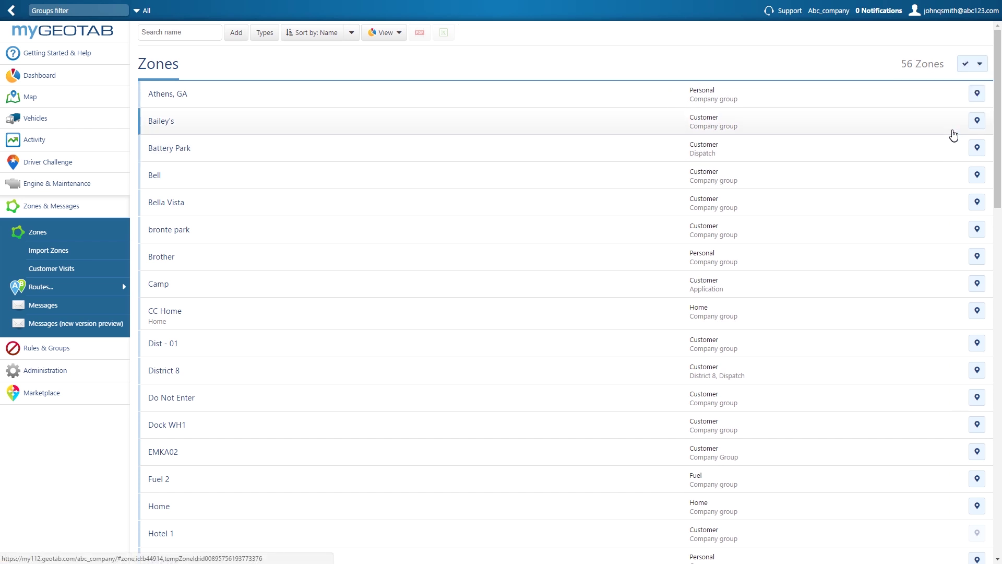
- Turn on individual selection and select the zones Athens, GA, Bailey's and Battery Park
left_click(966, 64)
left_click(940, 106)
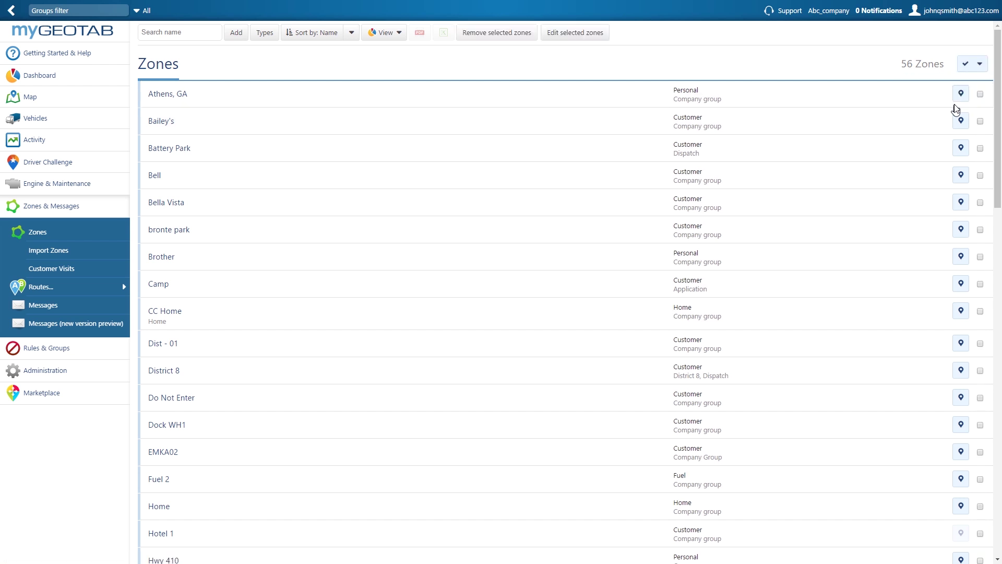
left_click(981, 94)
left_click(981, 122)
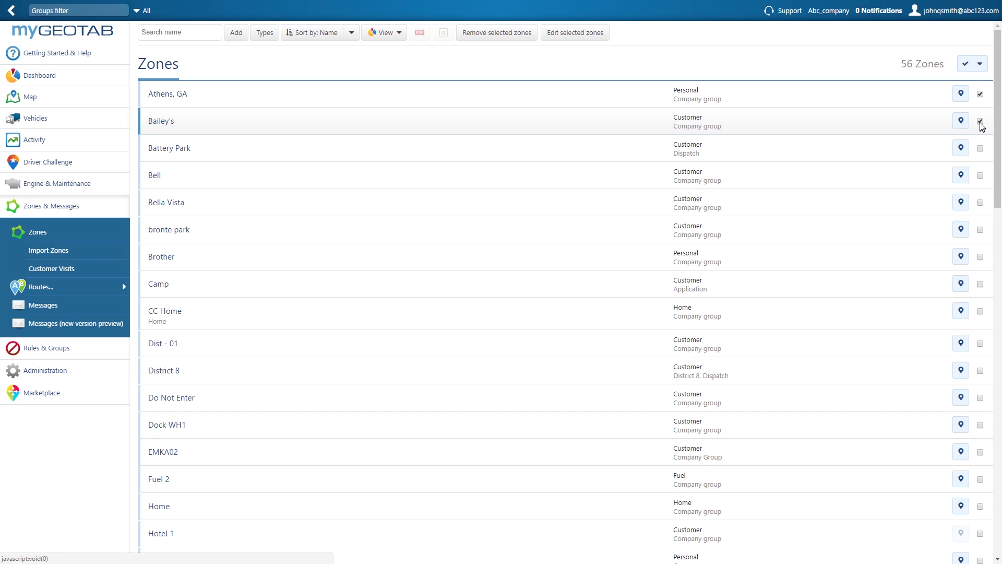
left_click(981, 149)
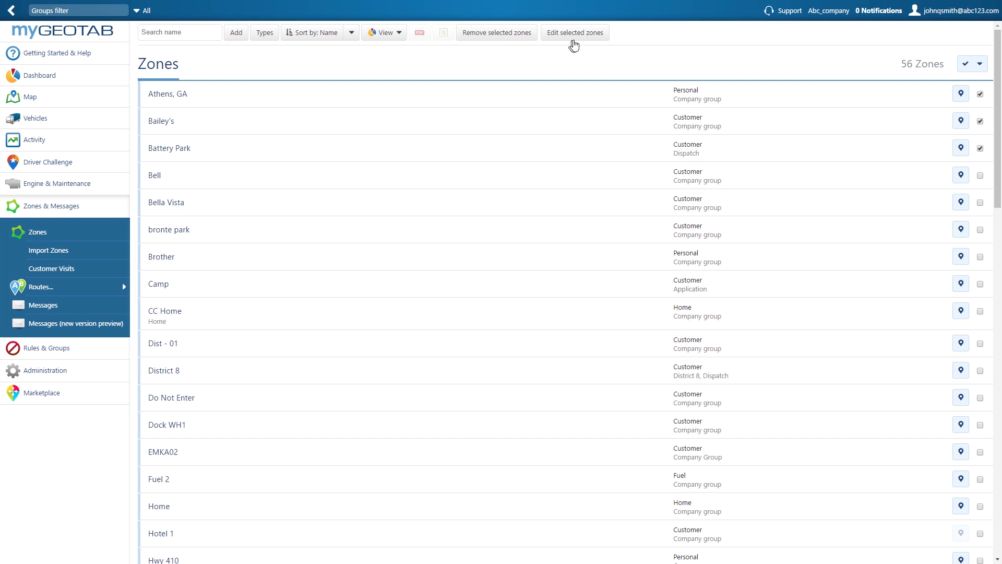
- Open the selected zones for bulk editing and add the East group to the groups they are published to
left_click(593, 35)
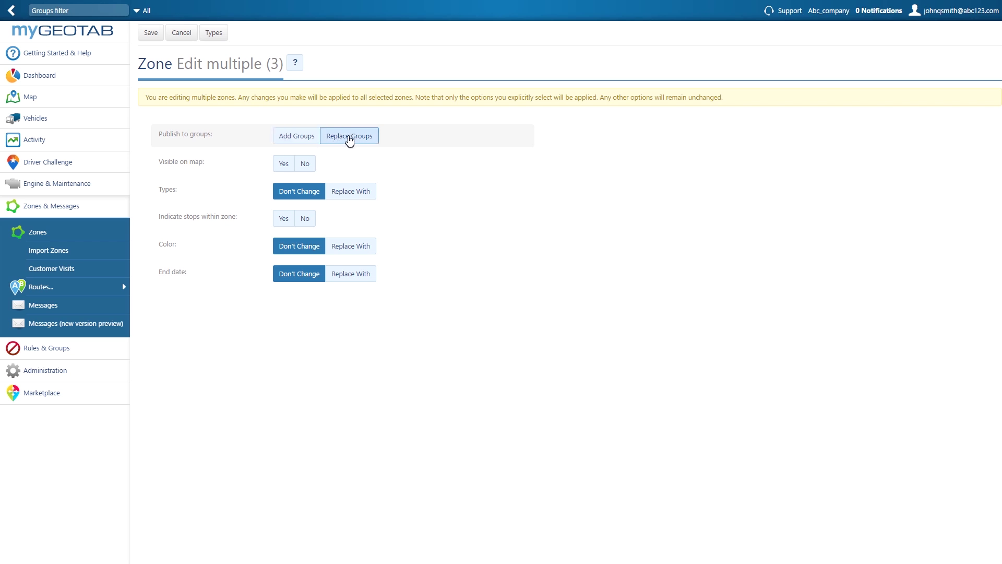
left_click(290, 139)
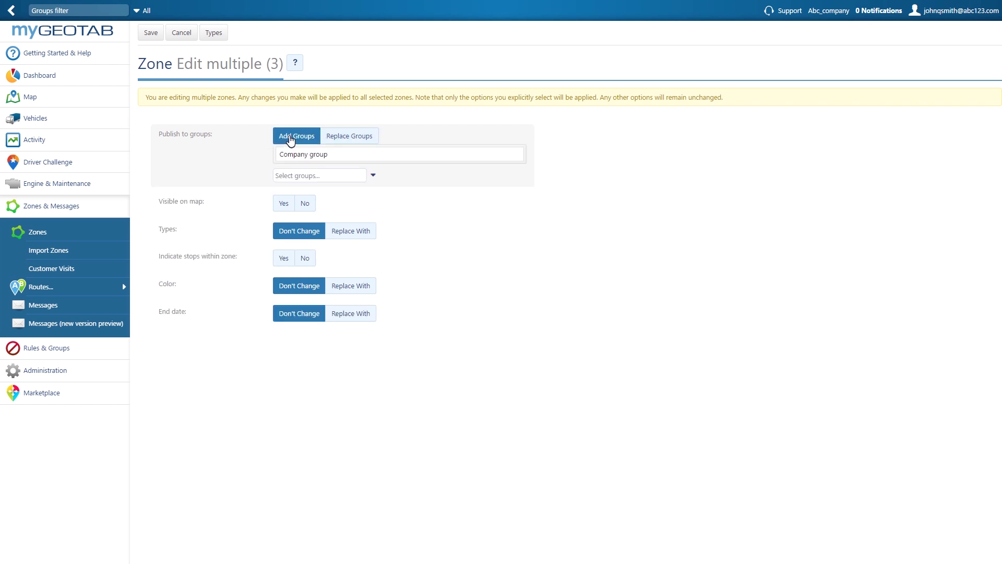
left_click(296, 175)
type("east")
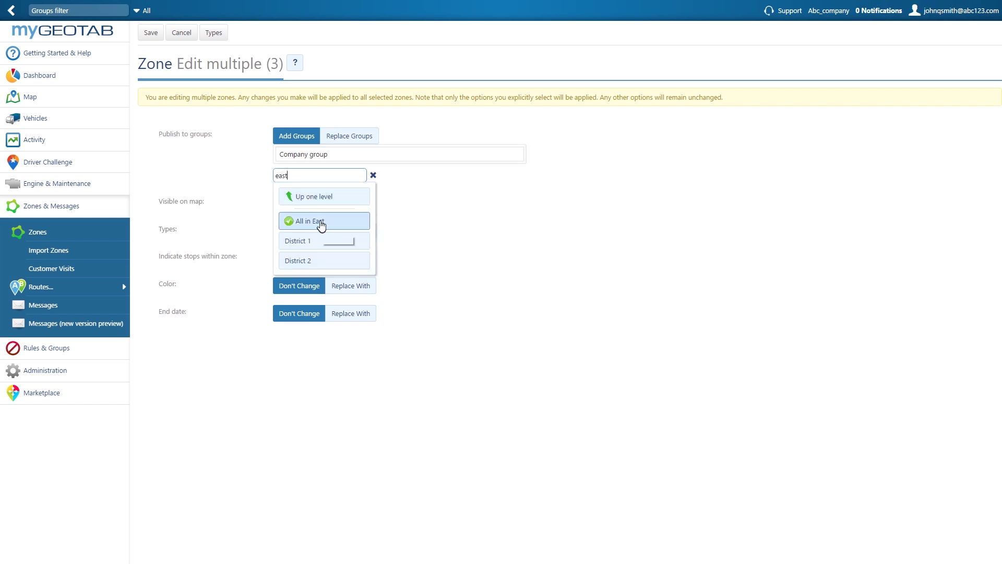
left_click(321, 223)
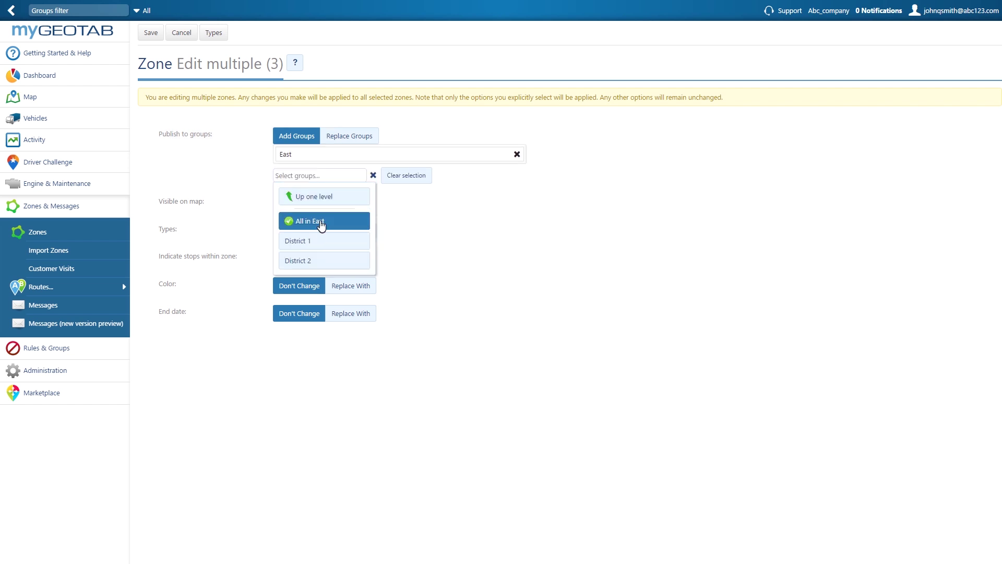
left_click(570, 297)
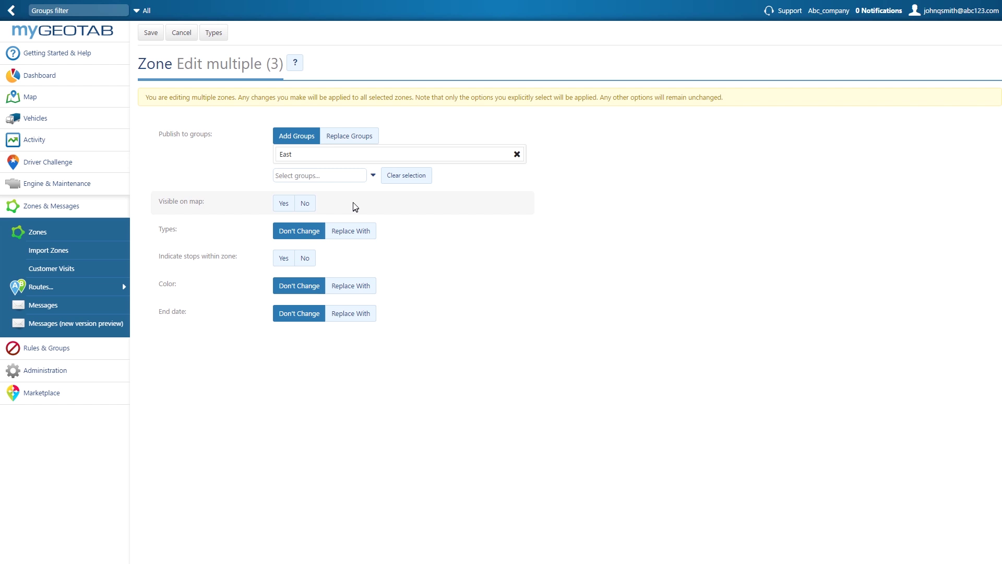
- Replace the type of the selected zones with Customer
left_click(341, 237)
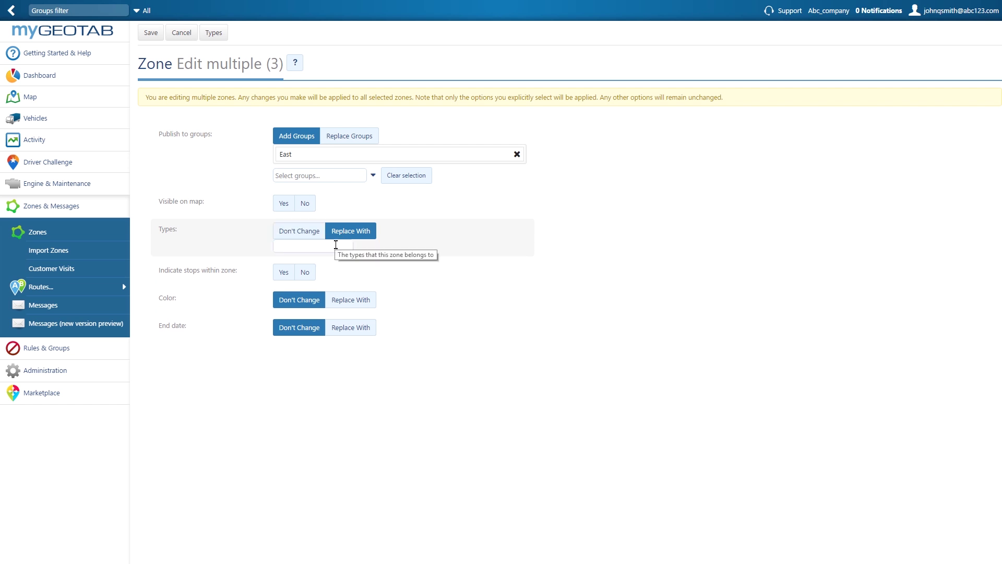
left_click(335, 244)
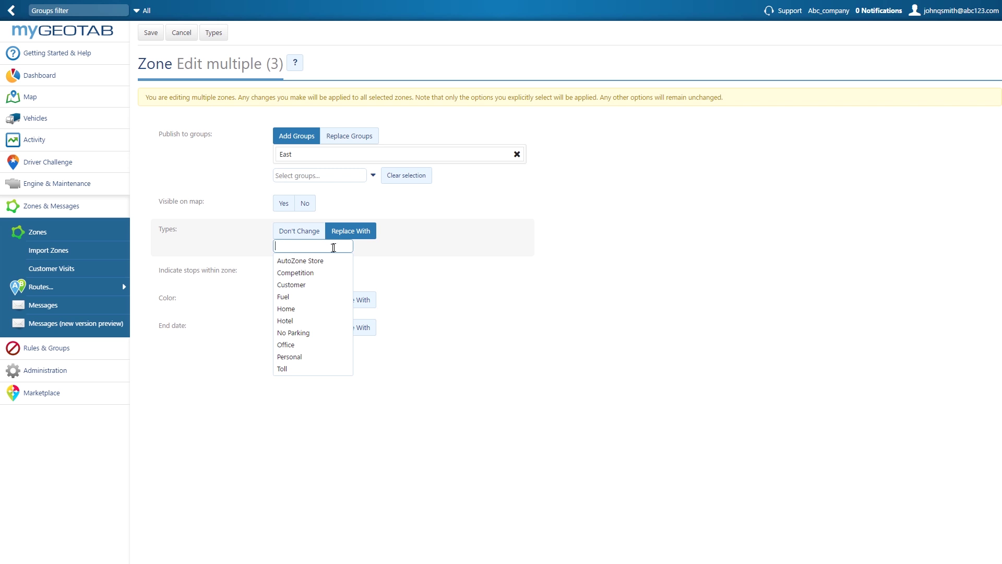
left_click(316, 286)
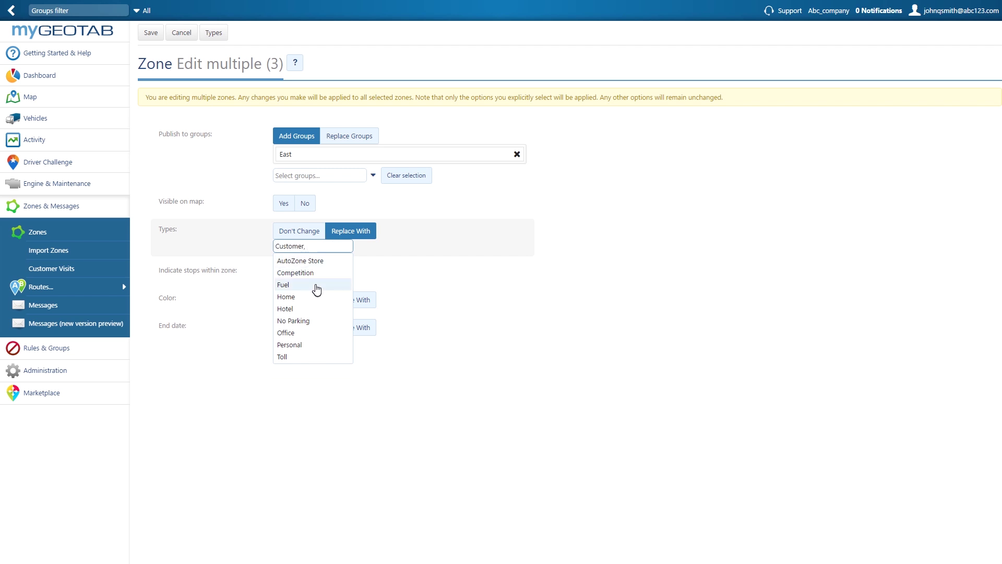
left_click(528, 436)
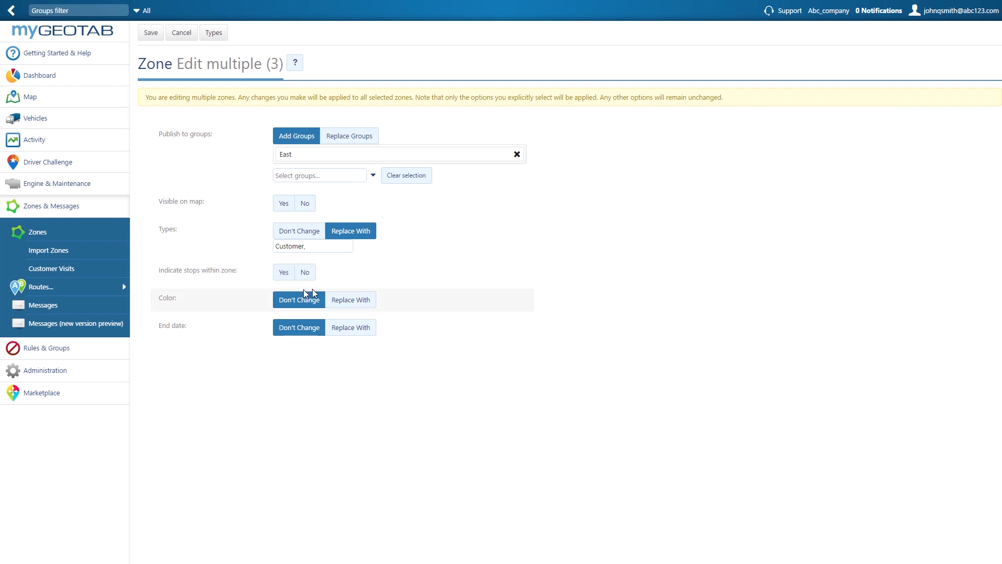
- Replace the color of the selected zones with green at 70% transparency
left_click(346, 301)
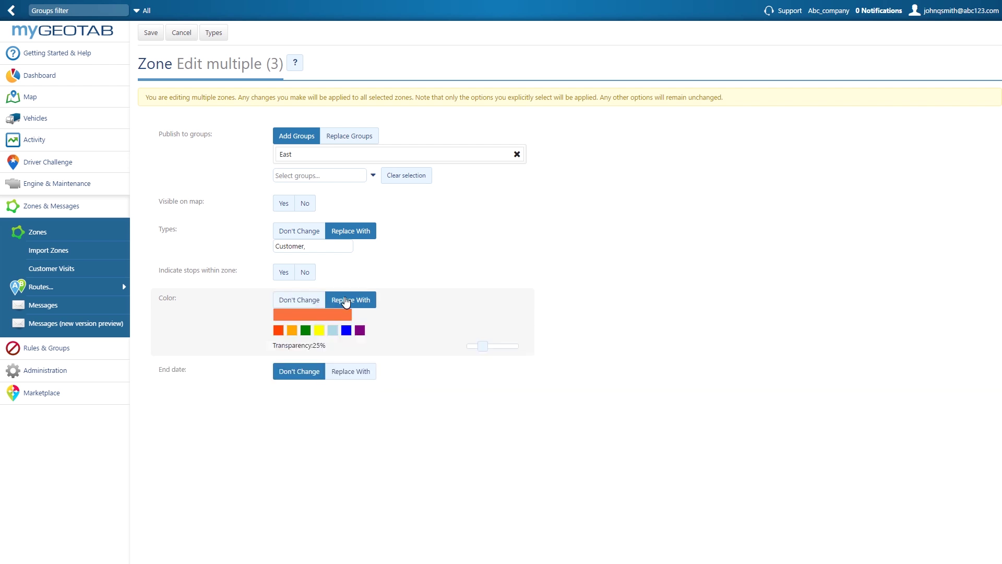
left_click(306, 331)
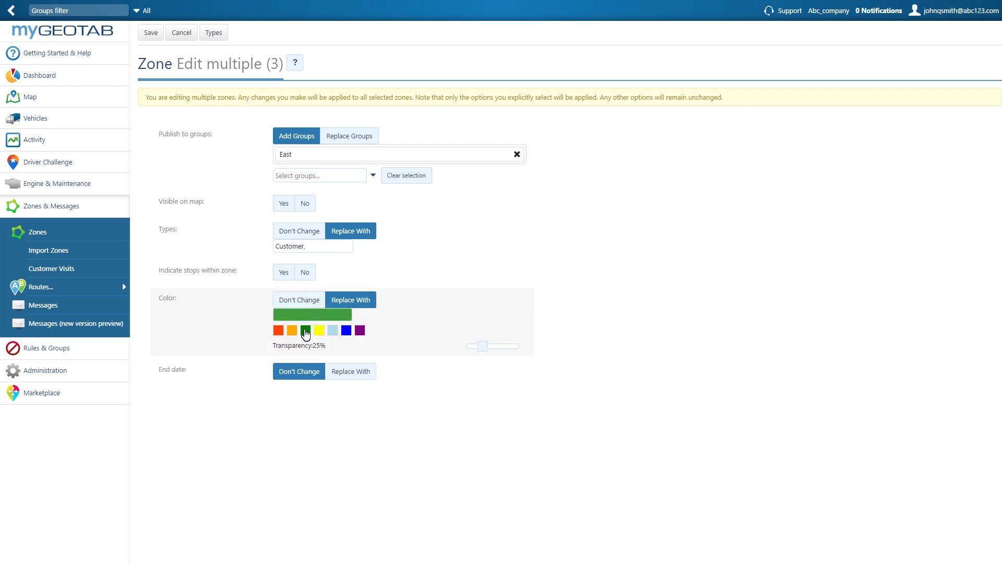
left_click_drag(484, 346, 500, 349)
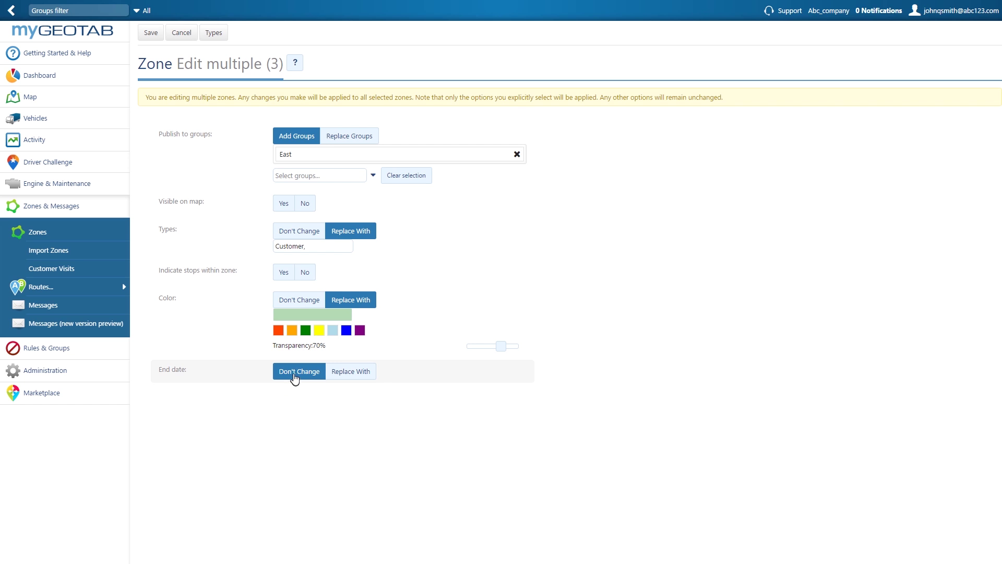
- Look at the end date replacement options and the page's help notes, keeping the end date on Don't Change
left_click(330, 375)
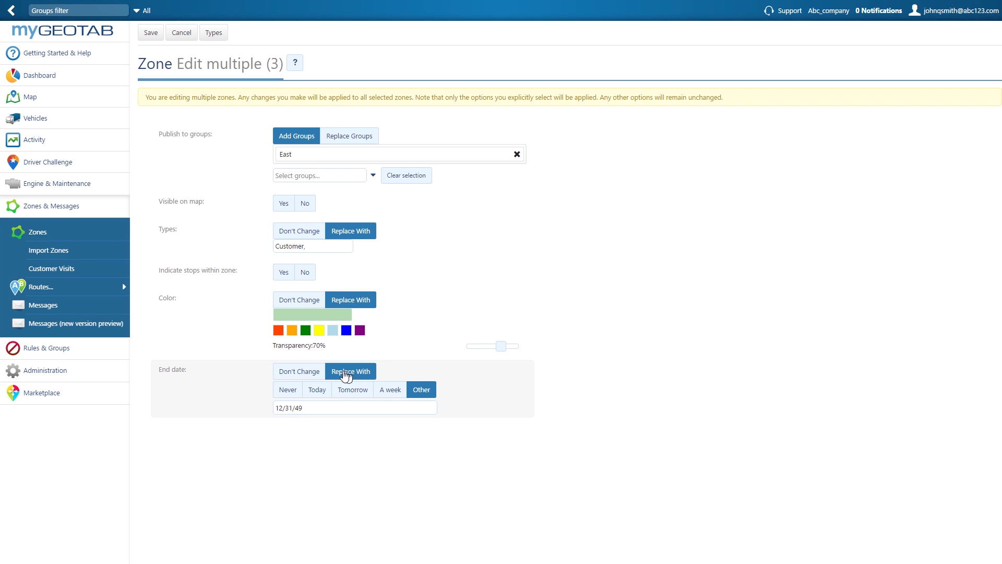
left_click(295, 371)
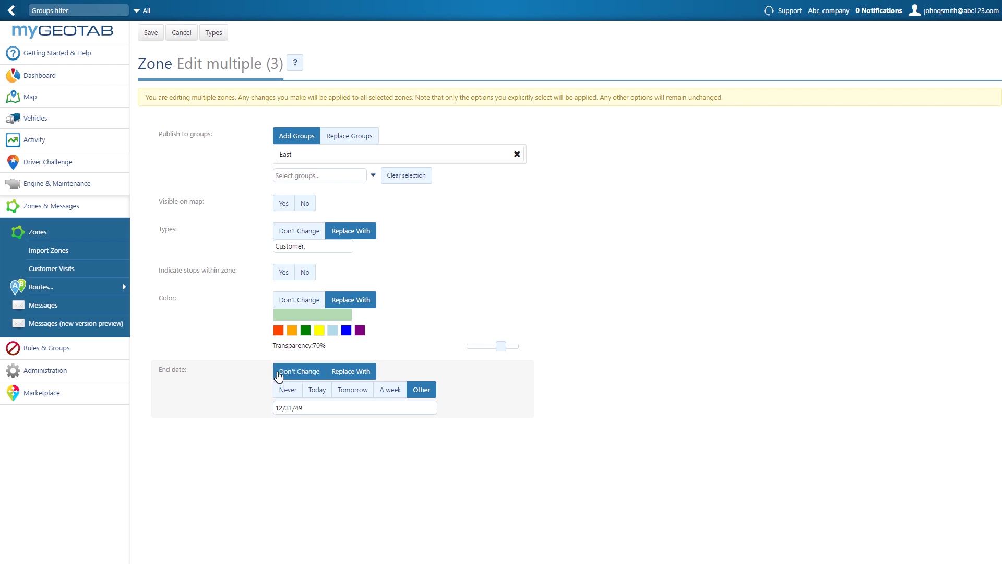
left_click(300, 68)
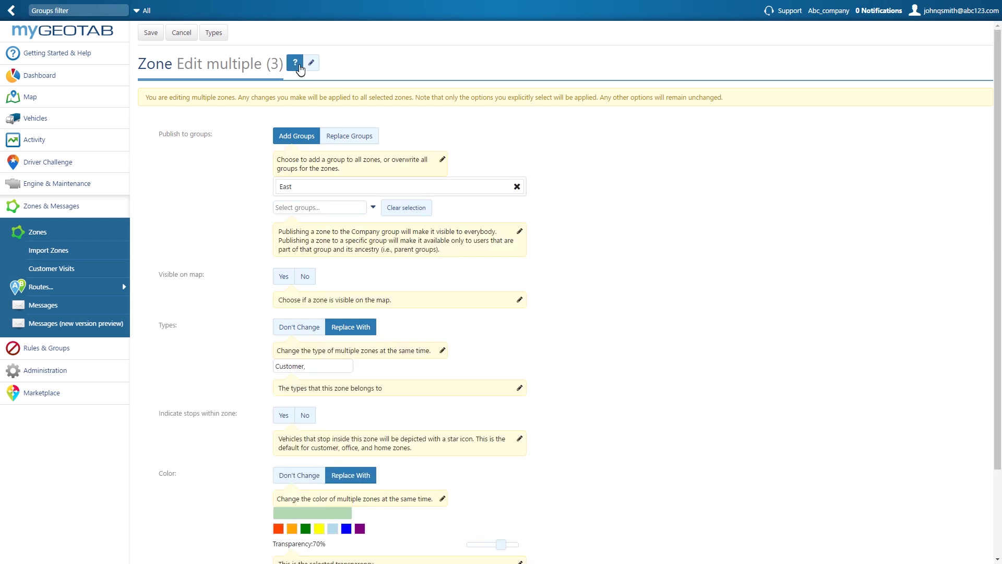
left_click(300, 68)
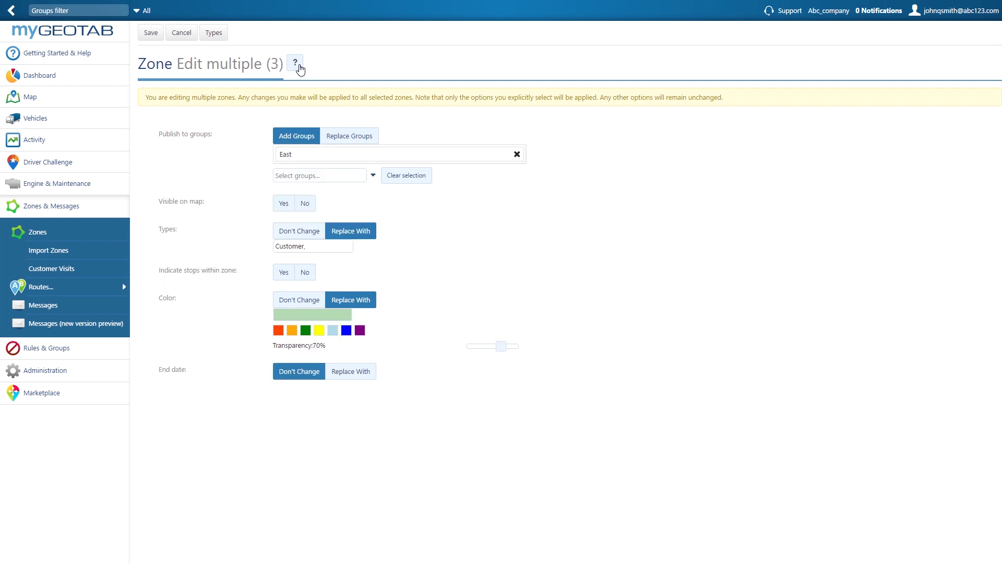
- Save the bulk edits to the zones and accept the changes
left_click(152, 33)
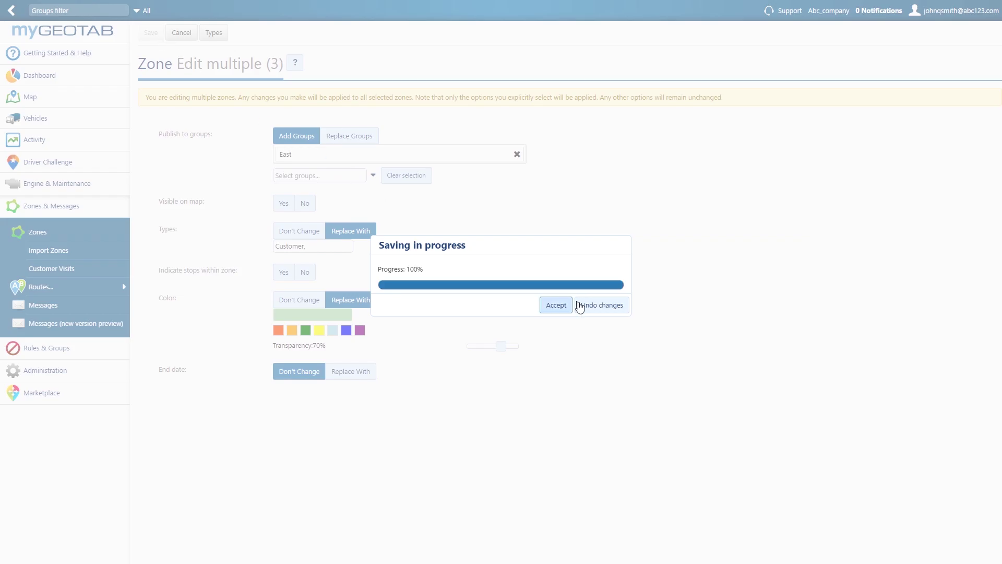
left_click(558, 309)
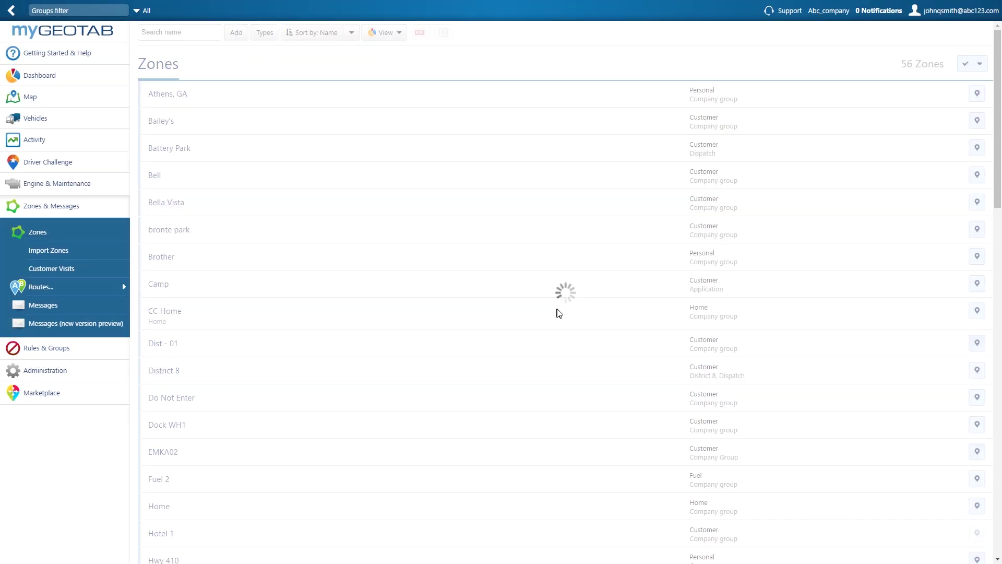